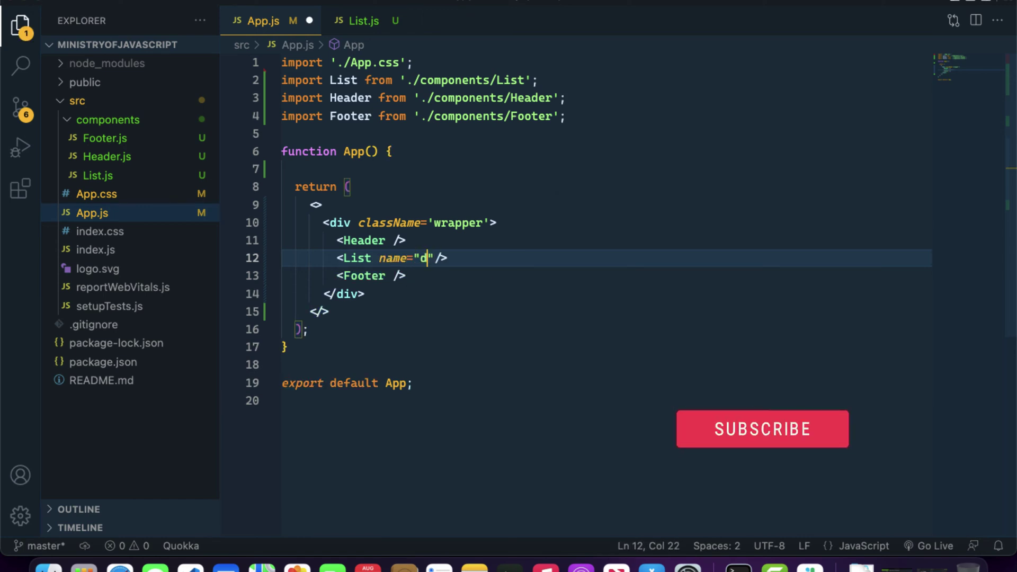
{"action": "type", "text": "id\""}
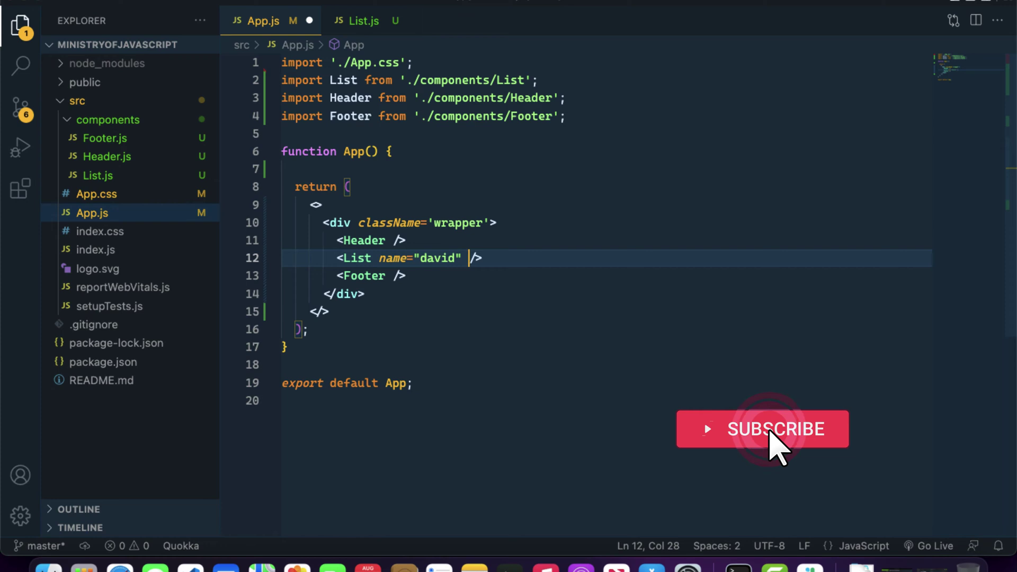
{"action": "type", "text": " designati"}
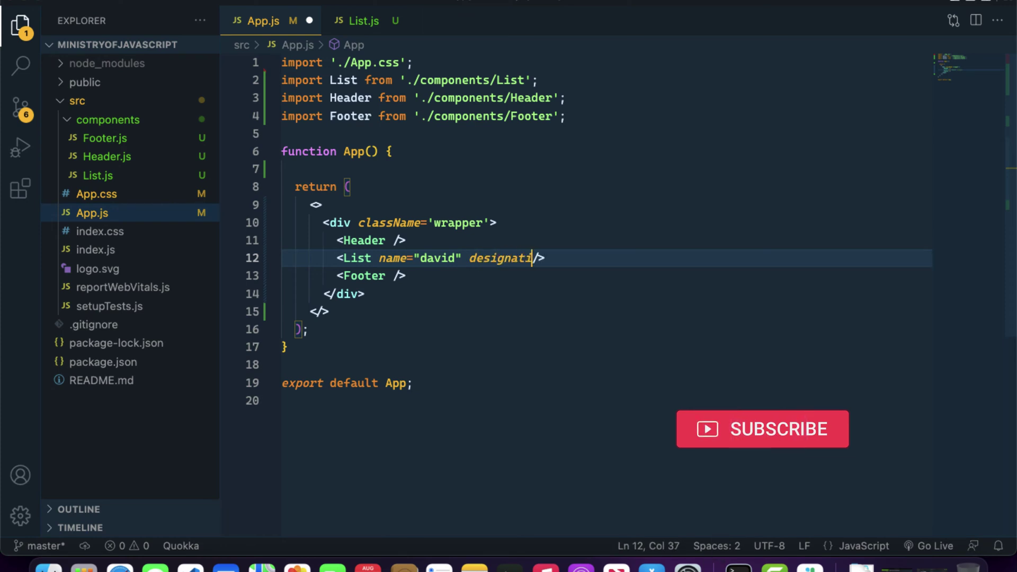
{"action": "type", "text": "on"}
{"action": "type", "text": "=\""}
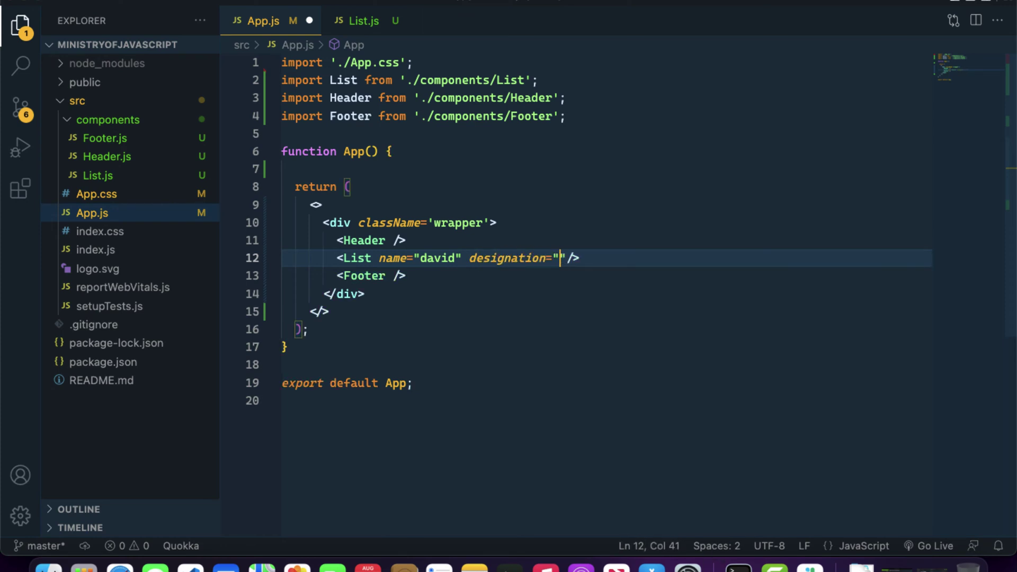
{"action": "type", "text": "Software Engineer"}
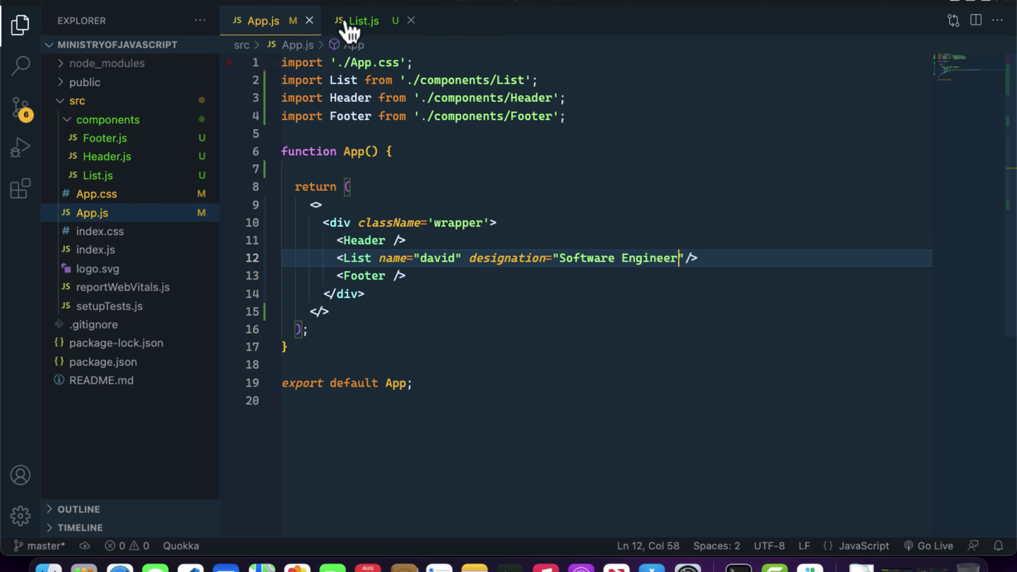
Step: Make List destructure {name, designation} and render 'My name is {name} and I am working as {designation}'
{"action": "left_click", "coordinate": [346, 32]}
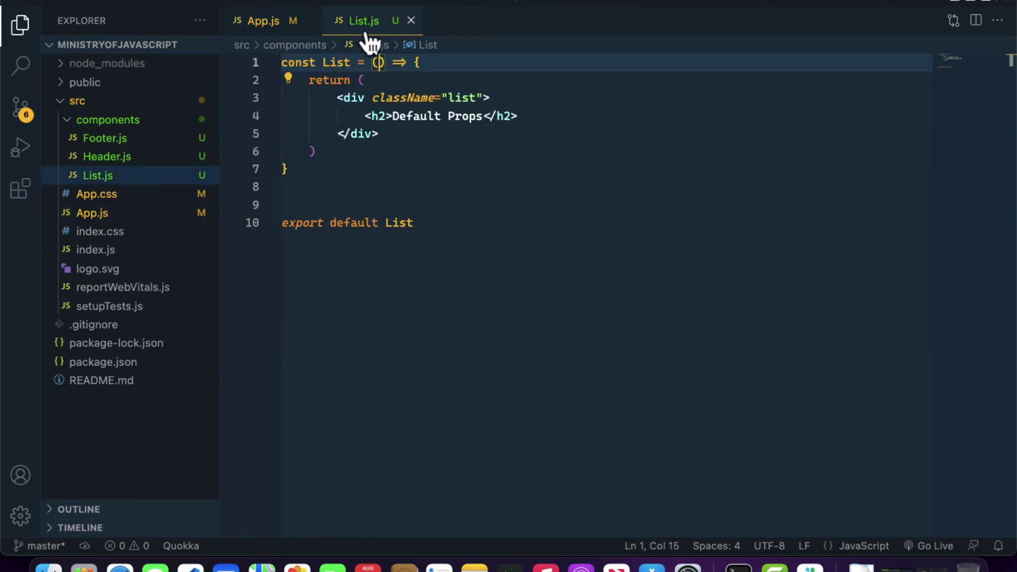
{"action": "type", "text": "{"}
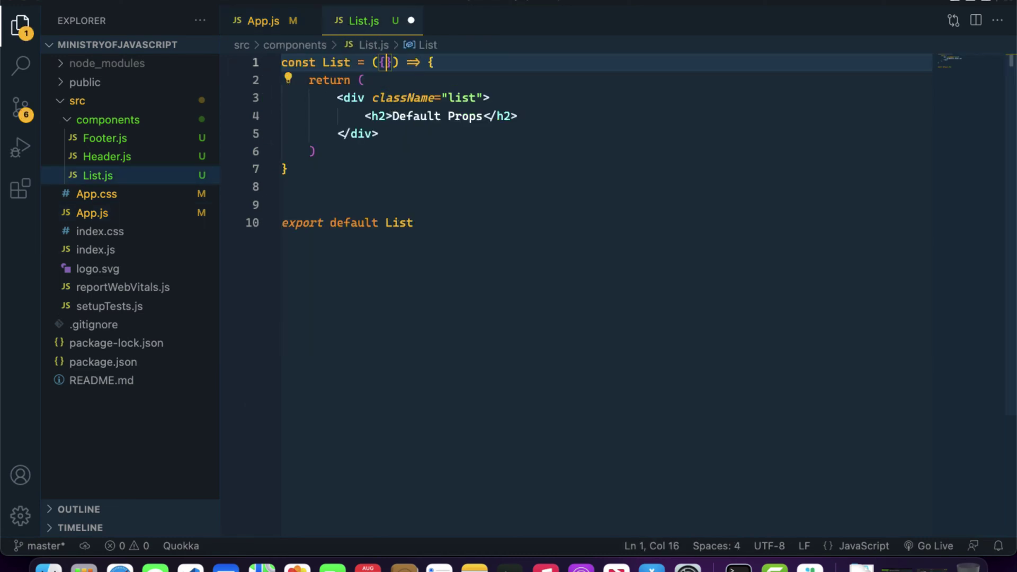
{"action": "type", "text": "name, desi"}
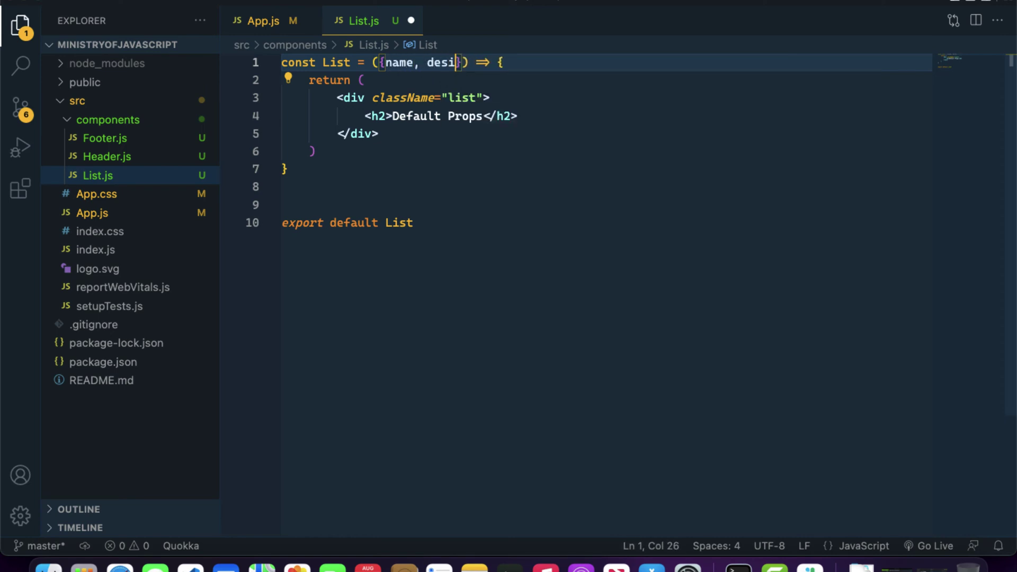
{"action": "type", "text": "gnatino"}
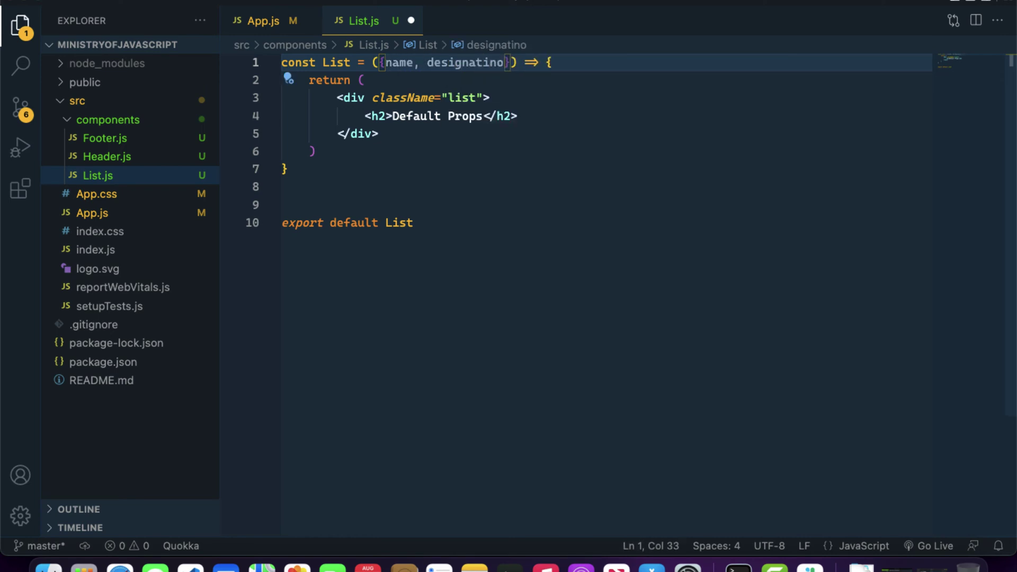
{"action": "key", "text": "BackSpace"}
{"action": "key", "text": "BackSpace"}
{"action": "type", "text": "on"}
{"action": "left_click", "coordinate": [548, 115]}
{"action": "key", "text": "Return"}
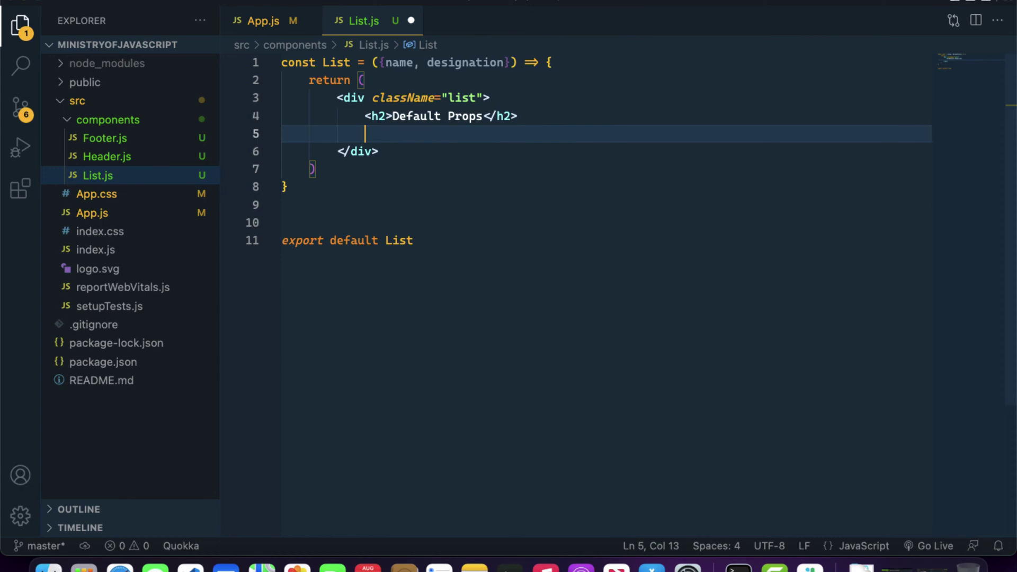
{"action": "type", "text": "<></>"}
{"action": "key", "text": "ctrl+z"}
{"action": "key", "text": "BackSpace"}
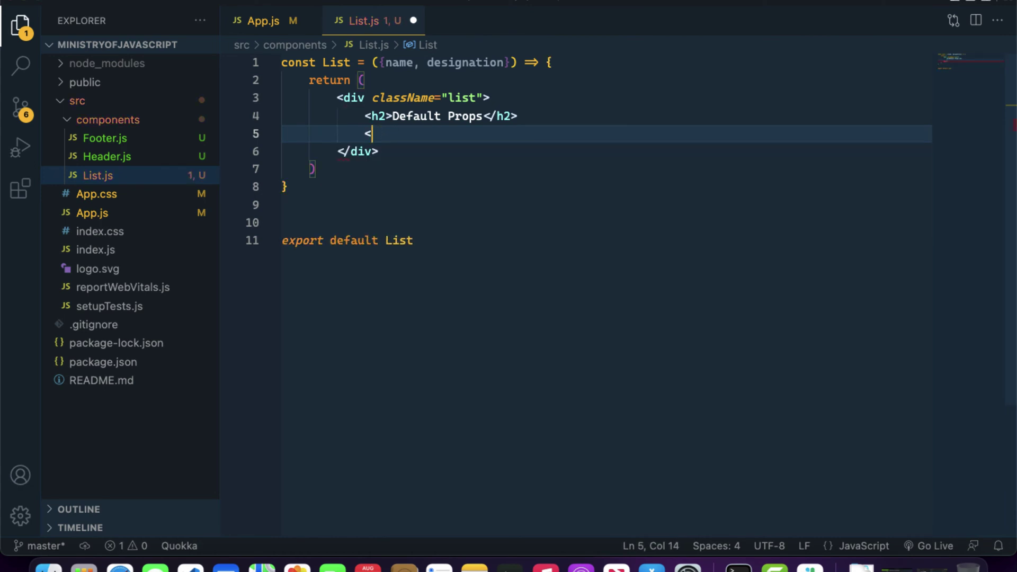
{"action": "type", "text": "p>"}
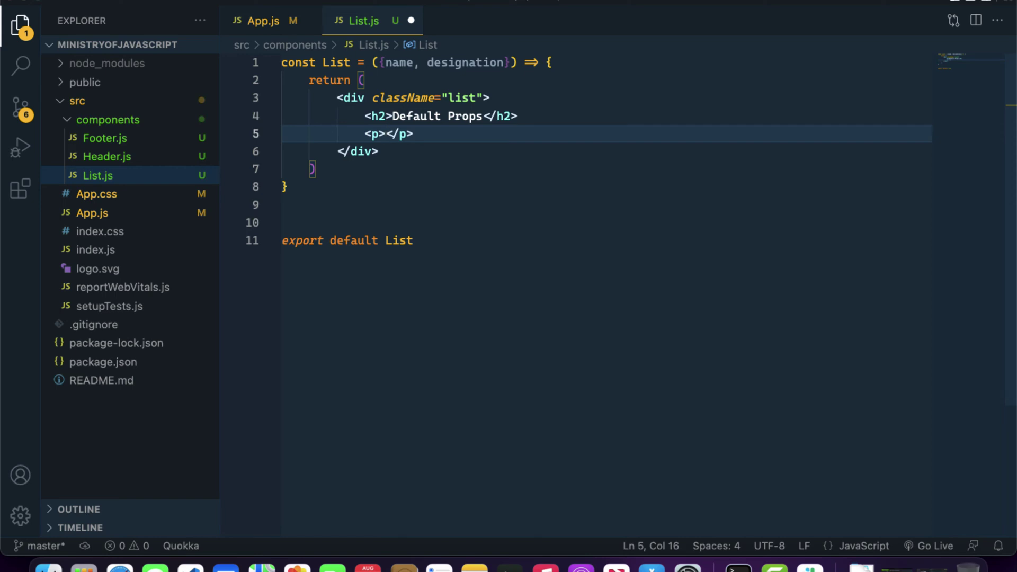
{"action": "type", "text": "My name is "}
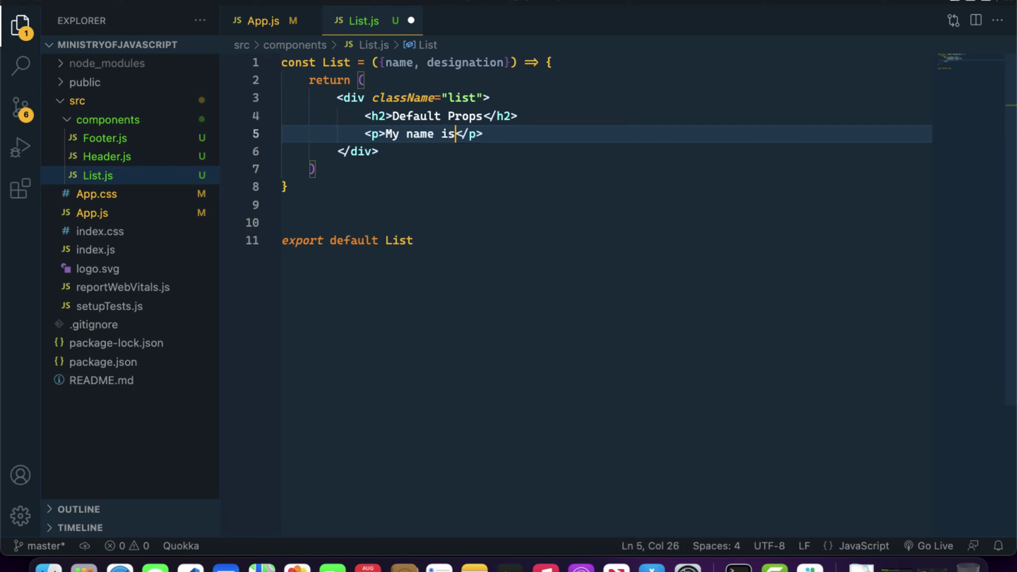
{"action": "type", "text": "${"}
{"action": "key", "text": "BackSpace"}
{"action": "key", "text": "BackSpace"}
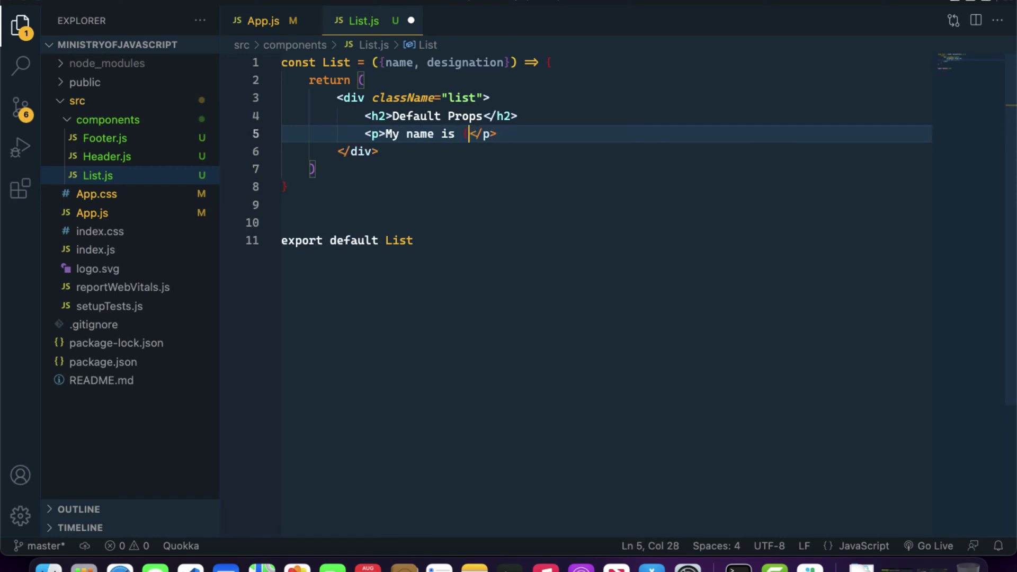
{"action": "type", "text": "{}"}
{"action": "type", "text": "name"}
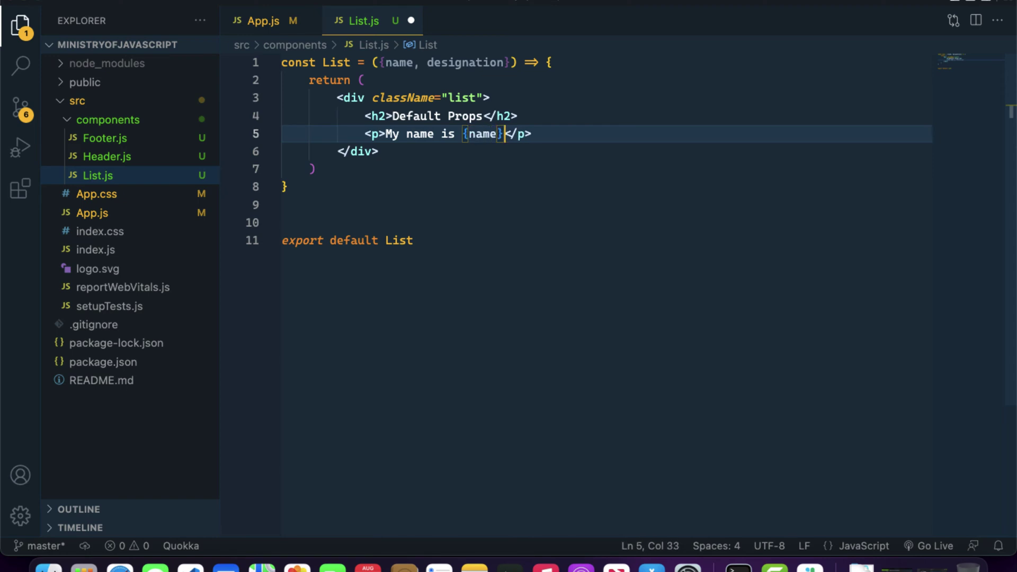
{"action": "type", "text": " and I"}
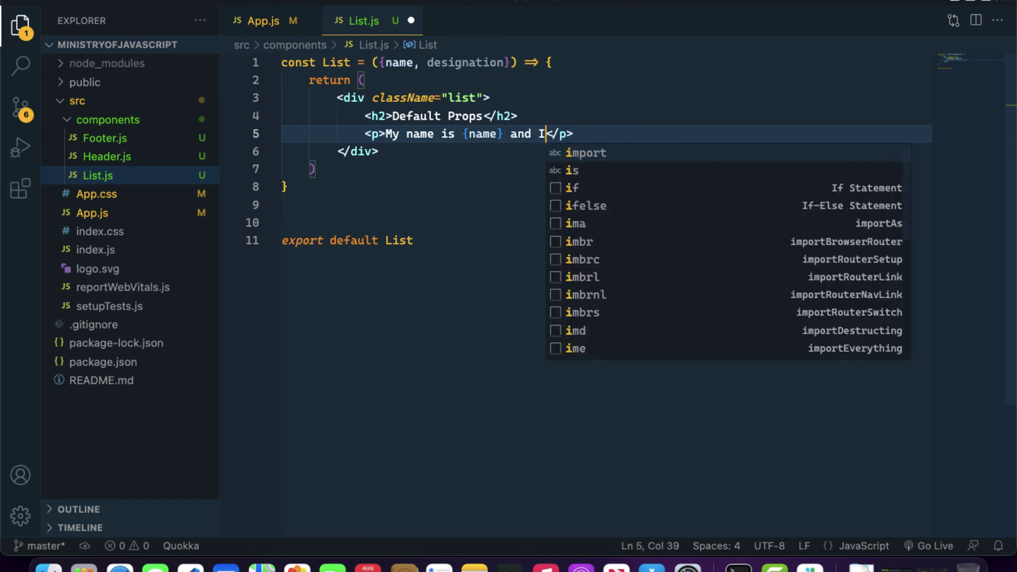
{"action": "type", "text": " am working"}
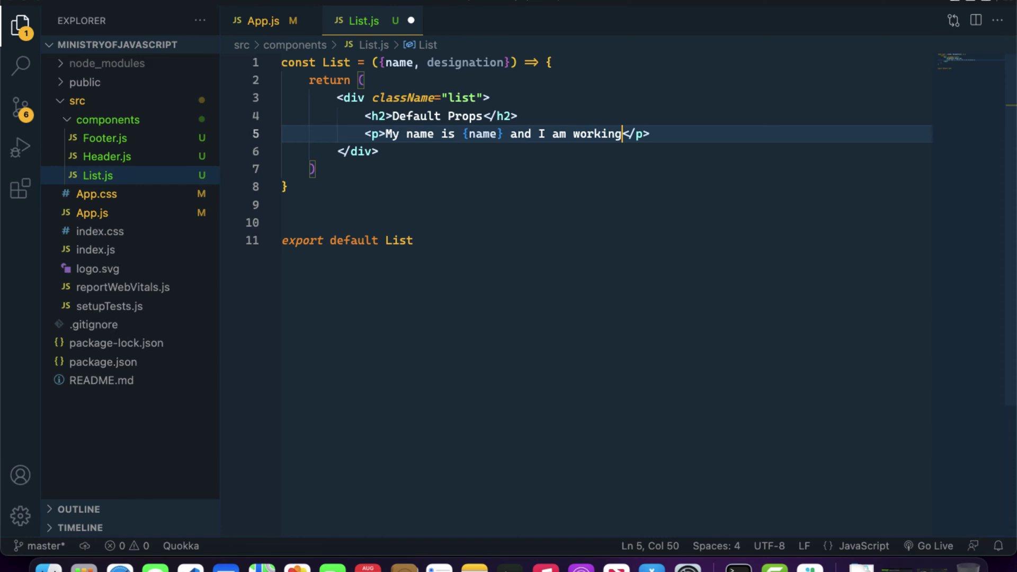
{"action": "type", "text": " as "}
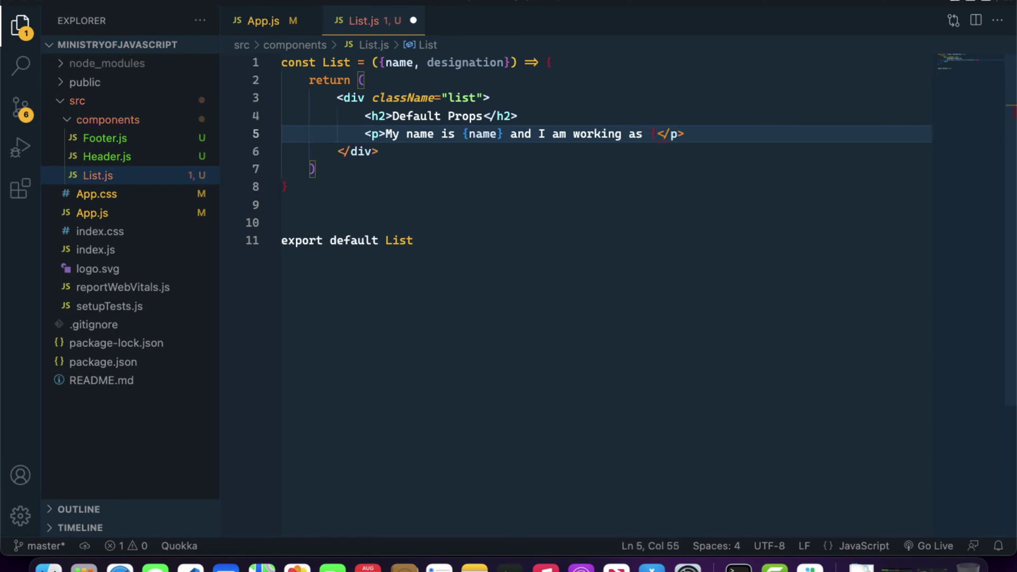
{"action": "type", "text": "{designation"}
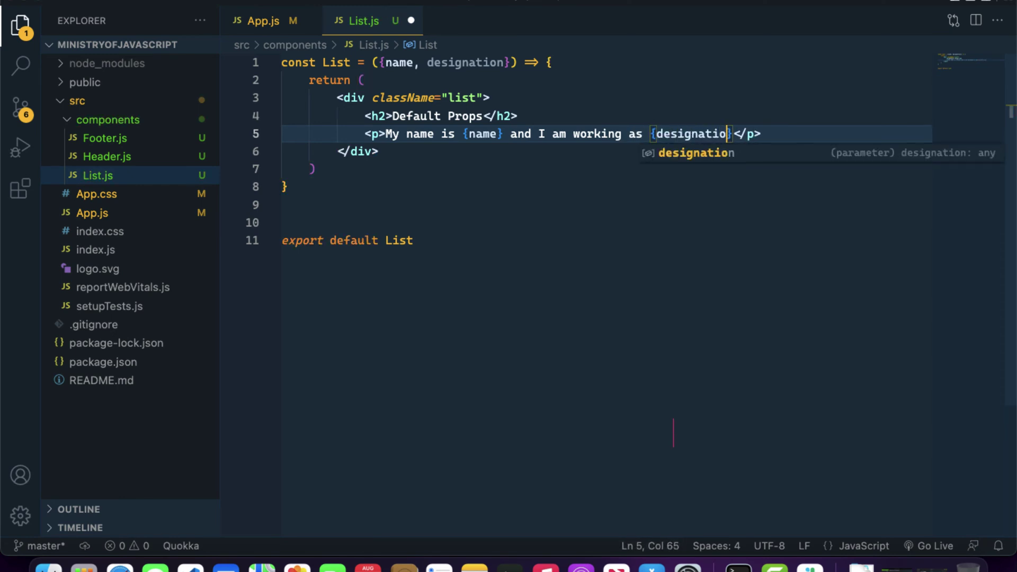
{"action": "left_click", "coordinate": [485, 189]}
Step: Save List.js and switch over to the browser
{"action": "key", "text": "super+s"}
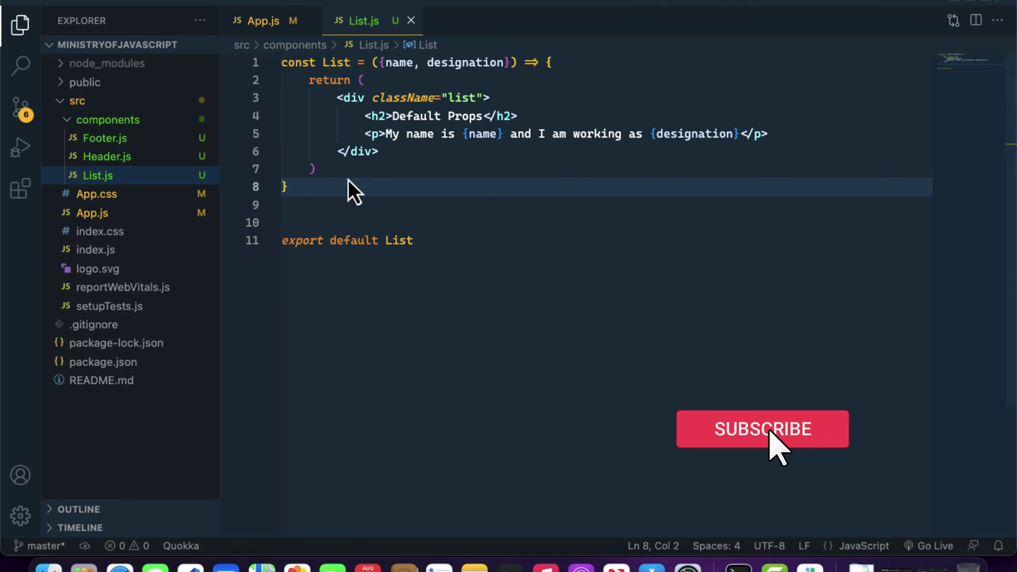
{"action": "key", "text": "super+Tab"}
{"action": "key", "text": "Tab"}
{"action": "key", "text": "Tab"}
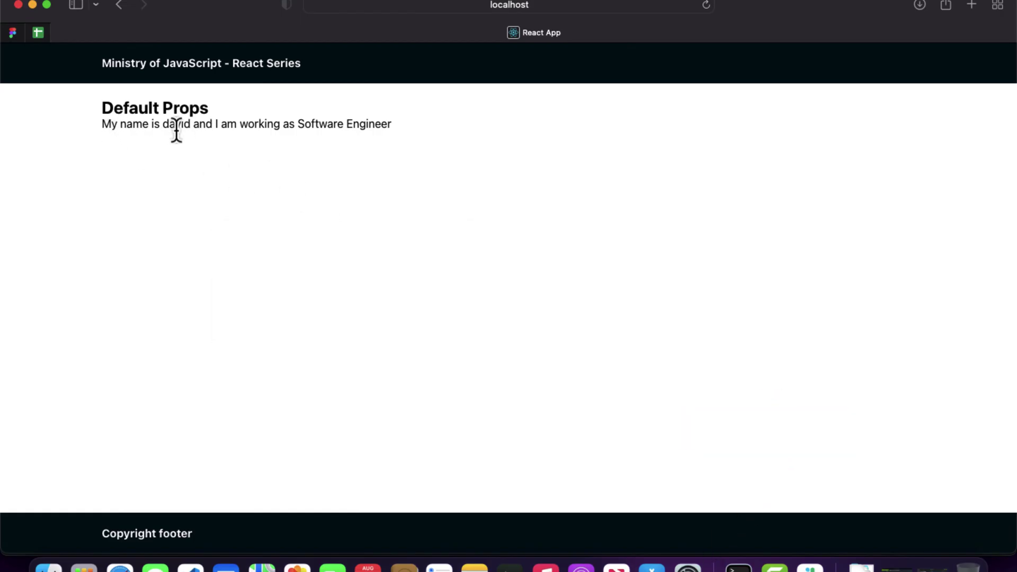
Step: After checking the david / Software Engineer sentence in Safari, switch back to Visual Studio Code
{"action": "key", "text": "super+Tab"}
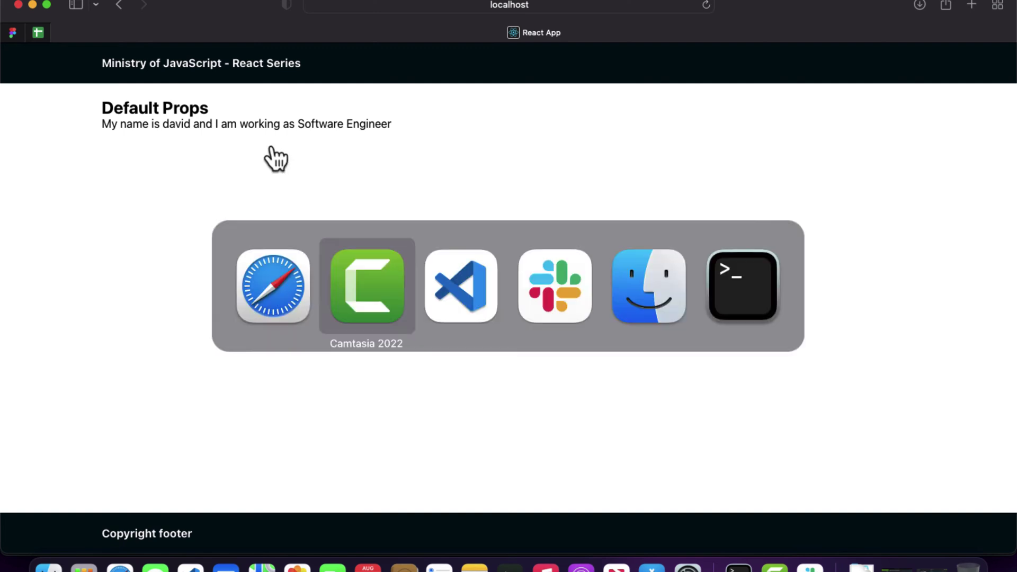
{"action": "key", "text": "Tab"}
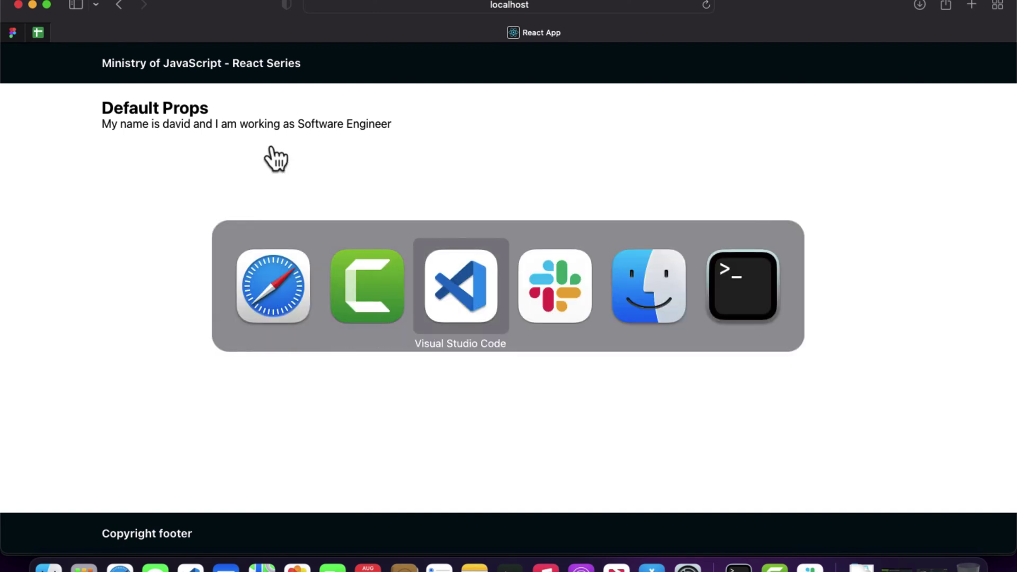
{"action": "key", "text": "super"}
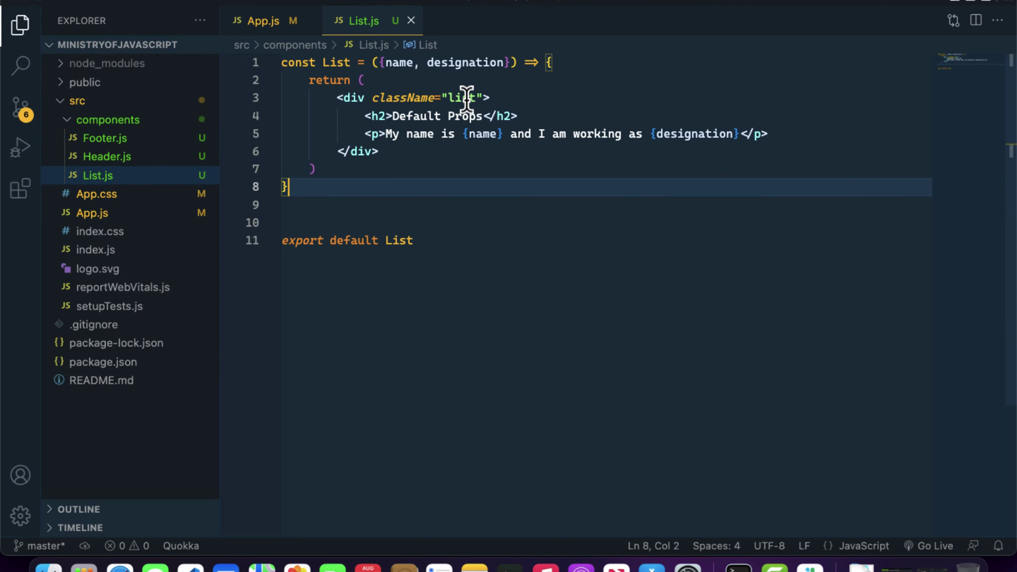
Step: Compare List's name and designation props with App.js line 12, then return below List's closing brace
{"action": "double_click", "coordinate": [400, 63]}
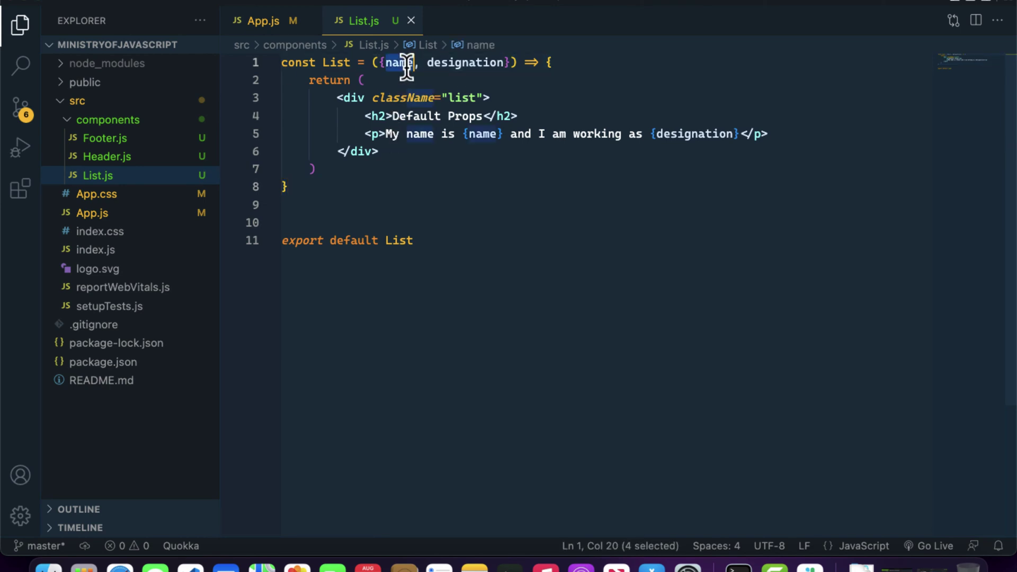
{"action": "double_click", "coordinate": [465, 62]}
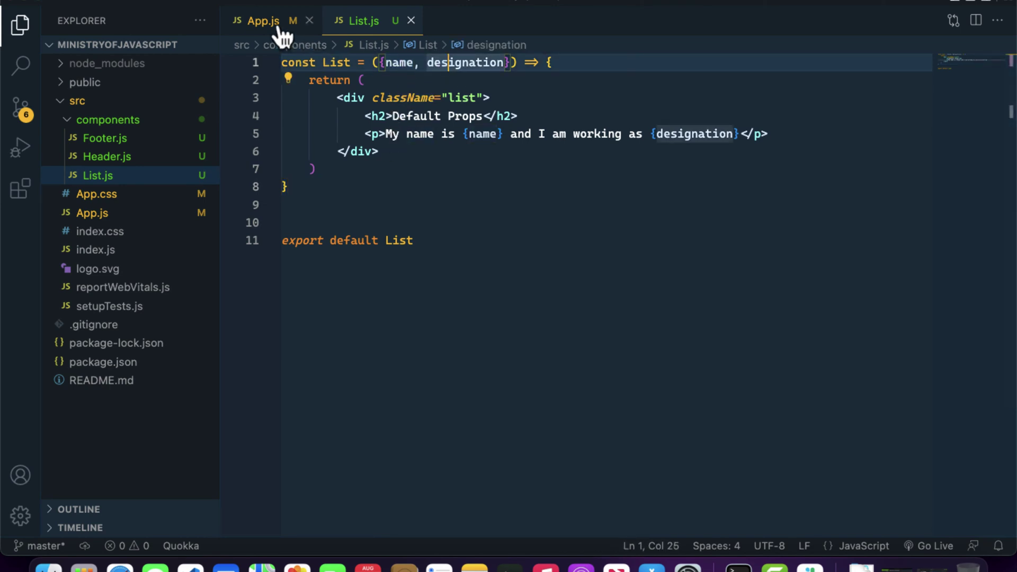
{"action": "left_click", "coordinate": [262, 20]}
{"action": "left_click_drag", "start_coordinate": [379, 257], "coordinate": [685, 257]}
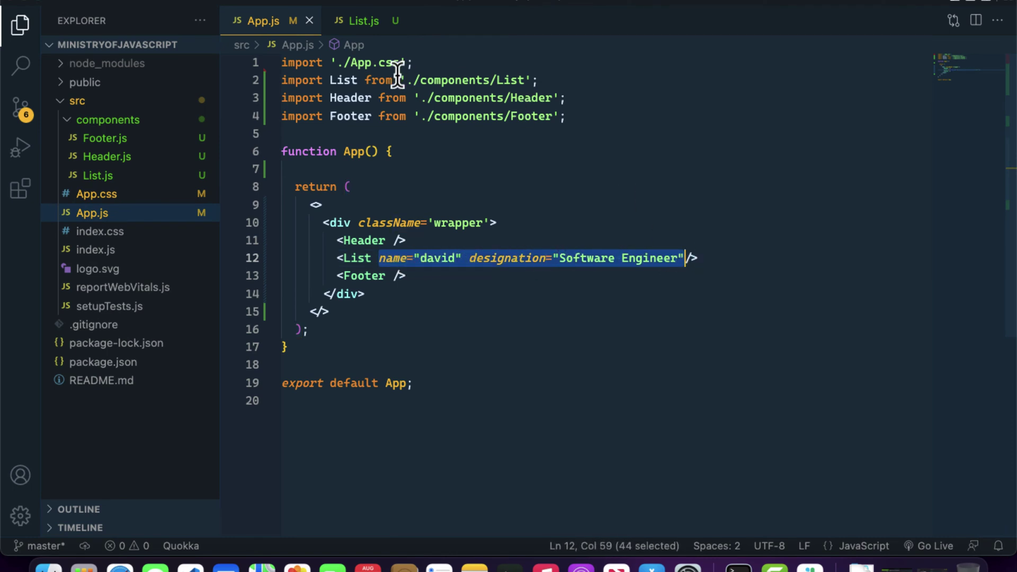
{"action": "mouse_move", "coordinate": [364, 21]}
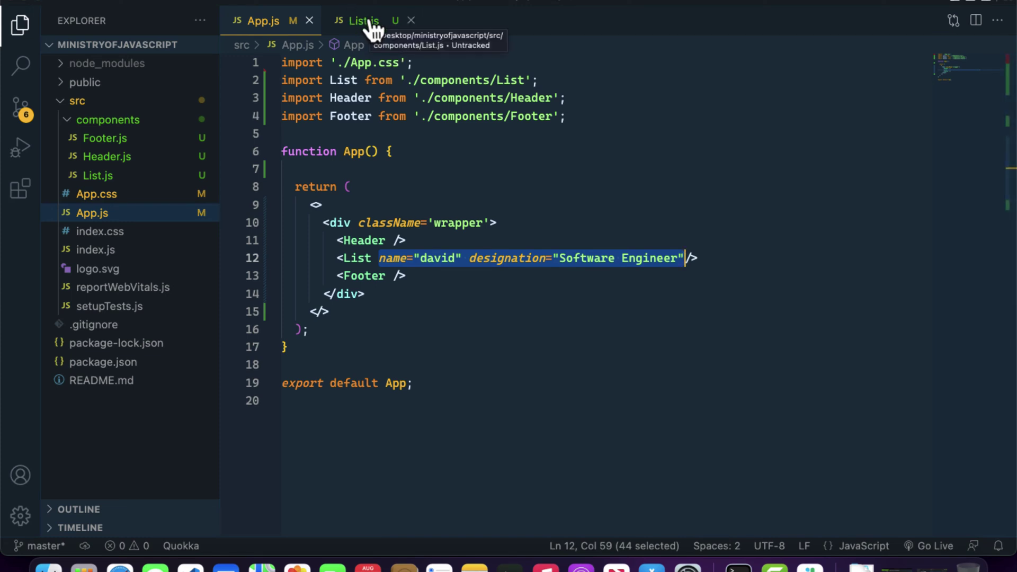
{"action": "left_click", "coordinate": [365, 20]}
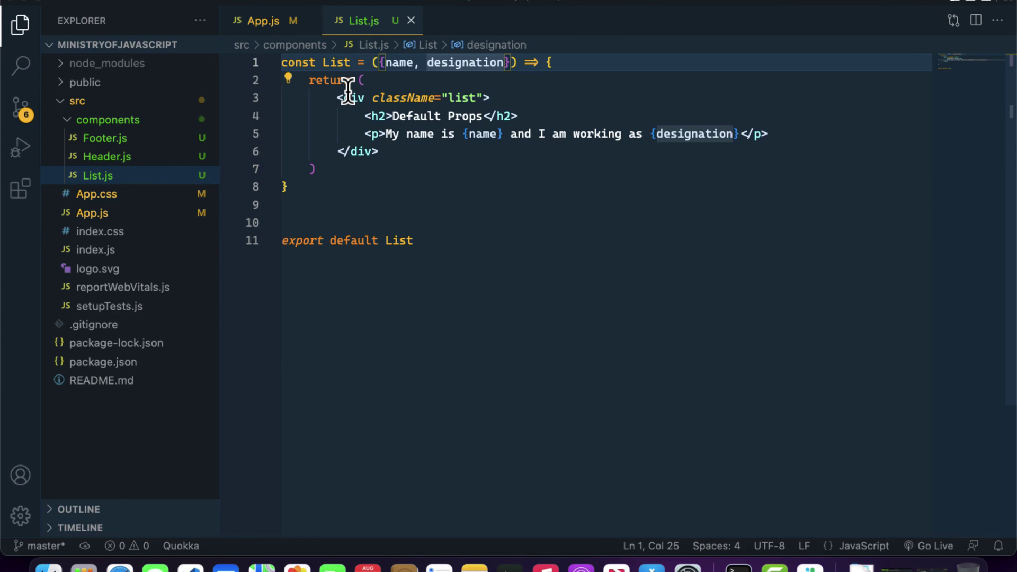
{"action": "left_click", "coordinate": [319, 188]}
Step: Add List.defaultProps with name 'John Doe' and designation 'JavaScript Engineer', and save it
{"action": "key", "text": "Return"}
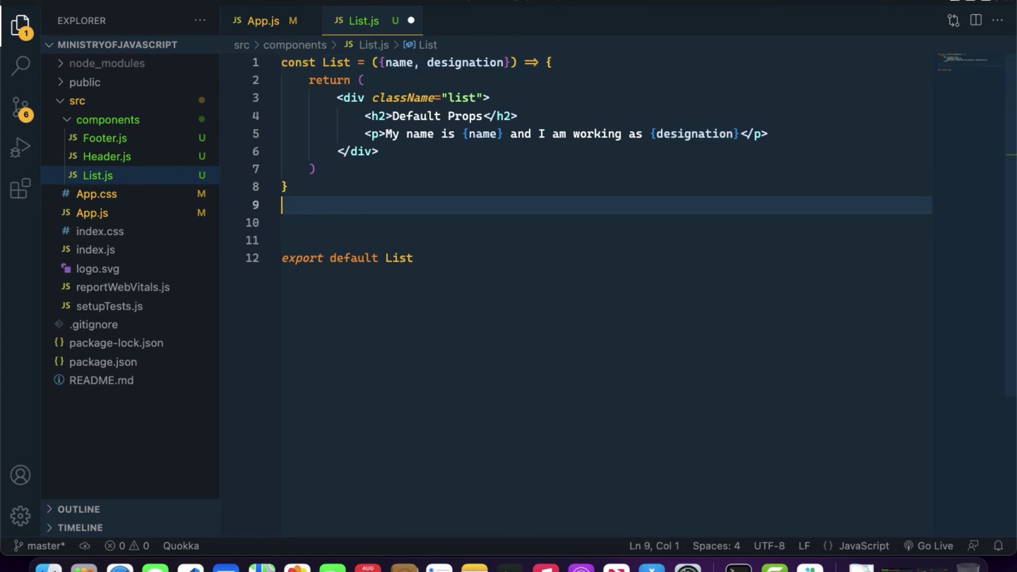
{"action": "key", "text": "Return"}
{"action": "type", "text": "List."}
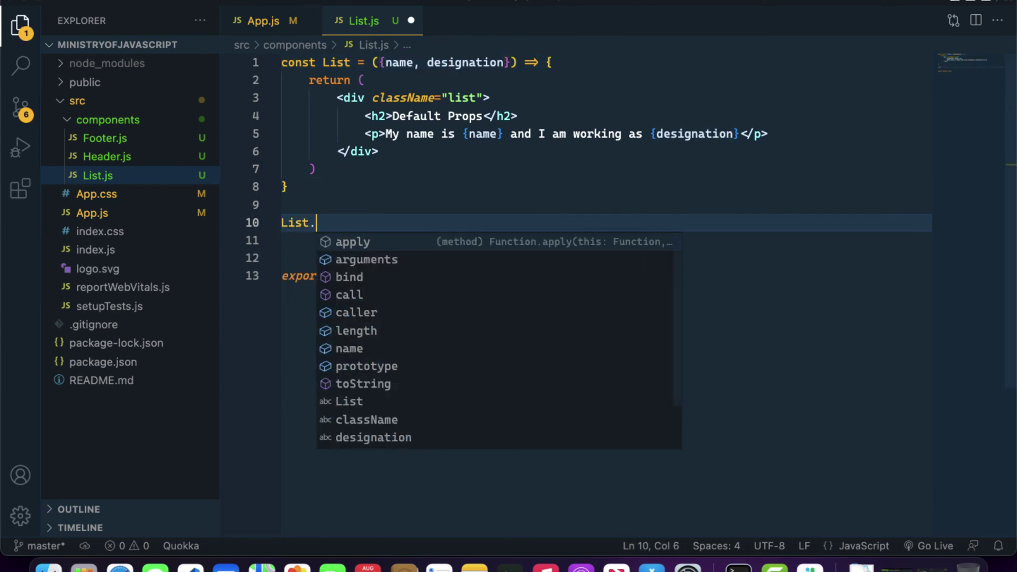
{"action": "type", "text": "default"}
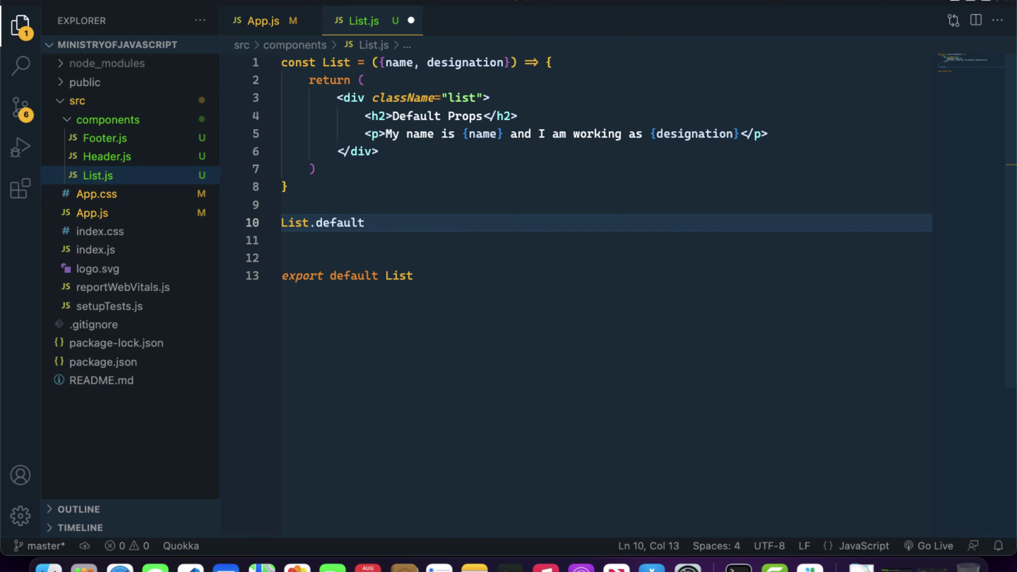
{"action": "type", "text": "Props = "}
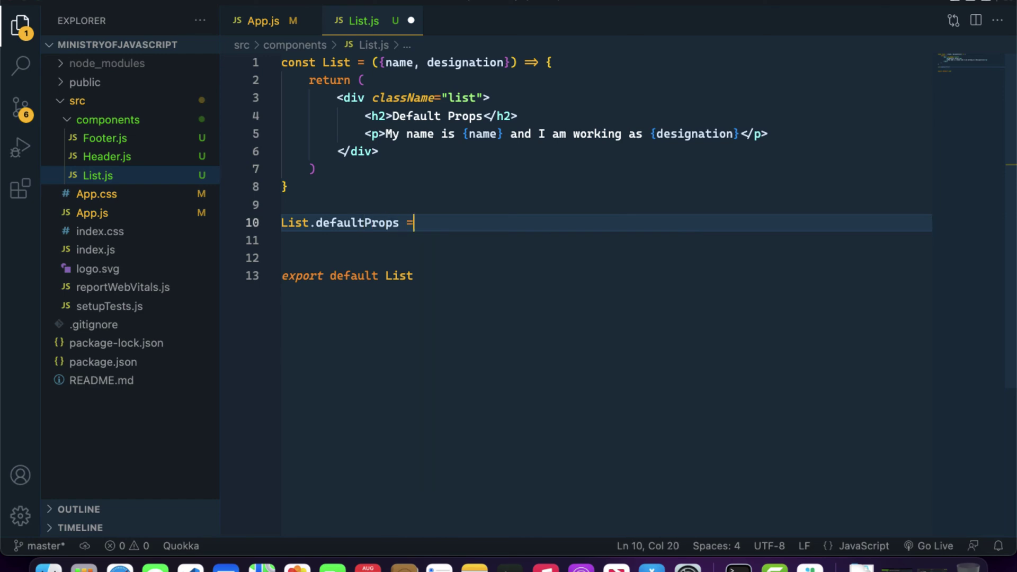
{"action": "type", "text": "("}
{"action": "key", "text": "BackSpace"}
{"action": "type", "text": "{"}
{"action": "key", "text": "Return"}
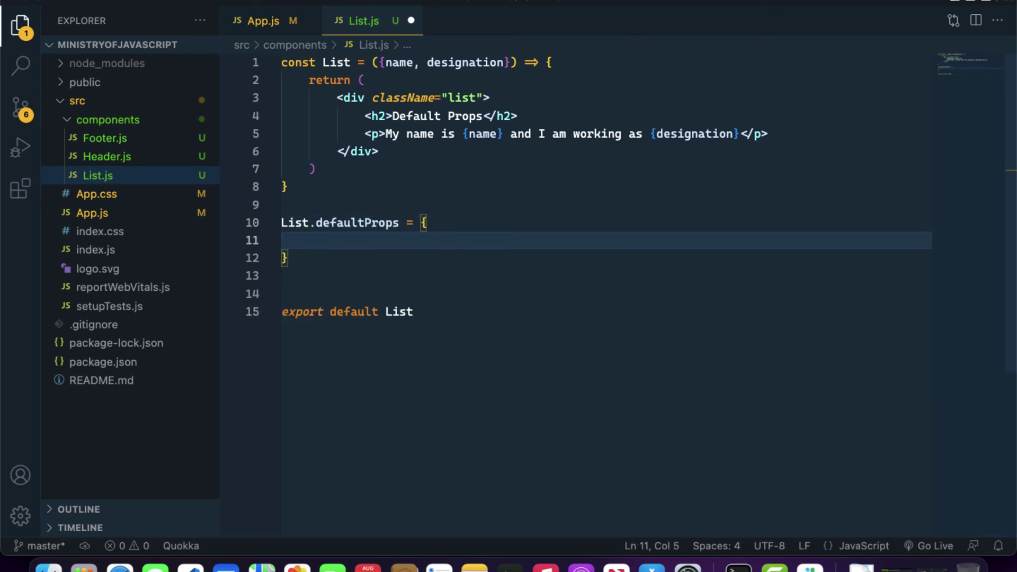
{"action": "type", "text": "me:\""}
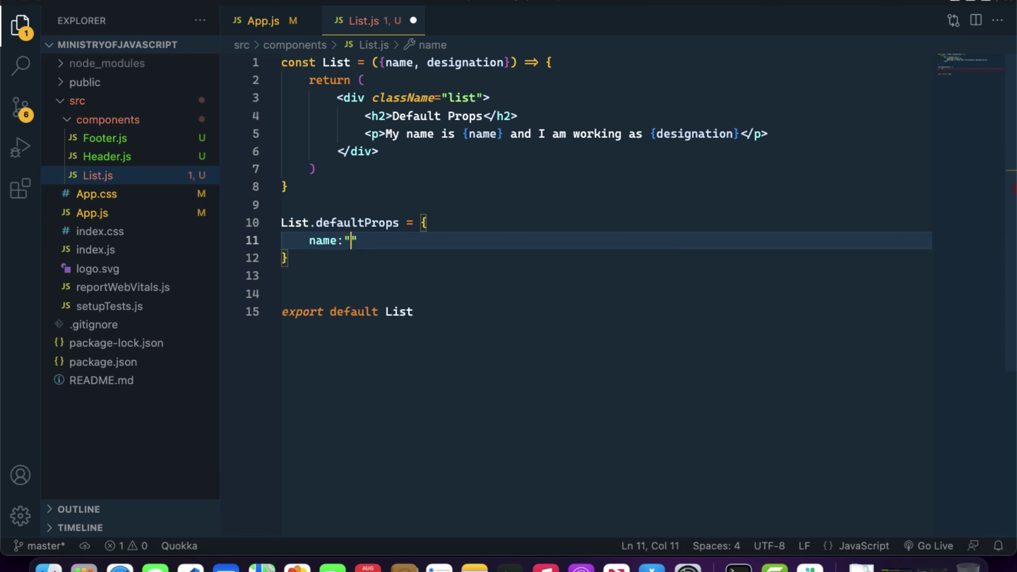
{"action": "type", "text": "John Doe"}
{"action": "key", "text": "Right"}
{"action": "type", "text": ","}
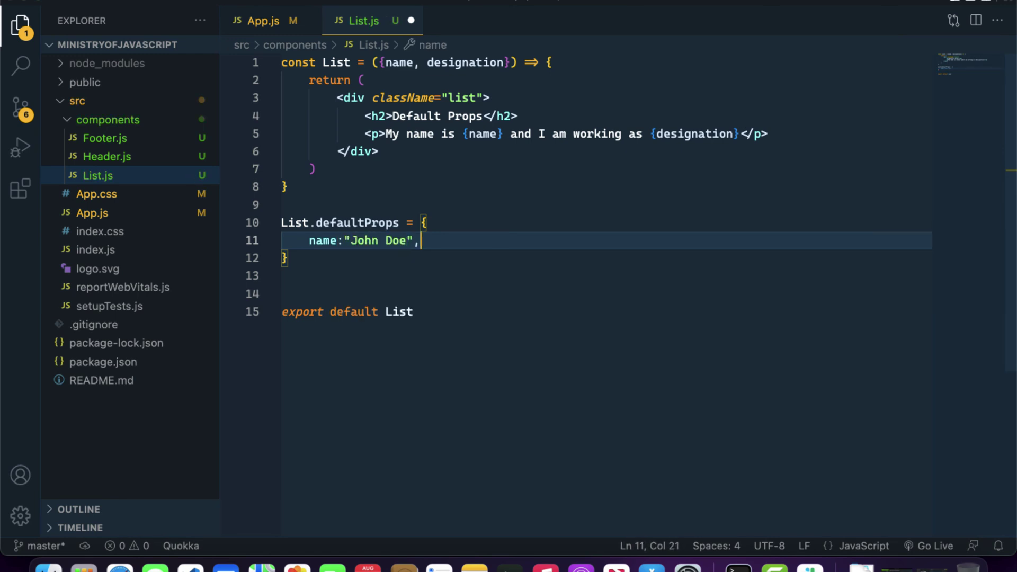
{"action": "key", "text": "Return"}
{"action": "type", "text": "sig"}
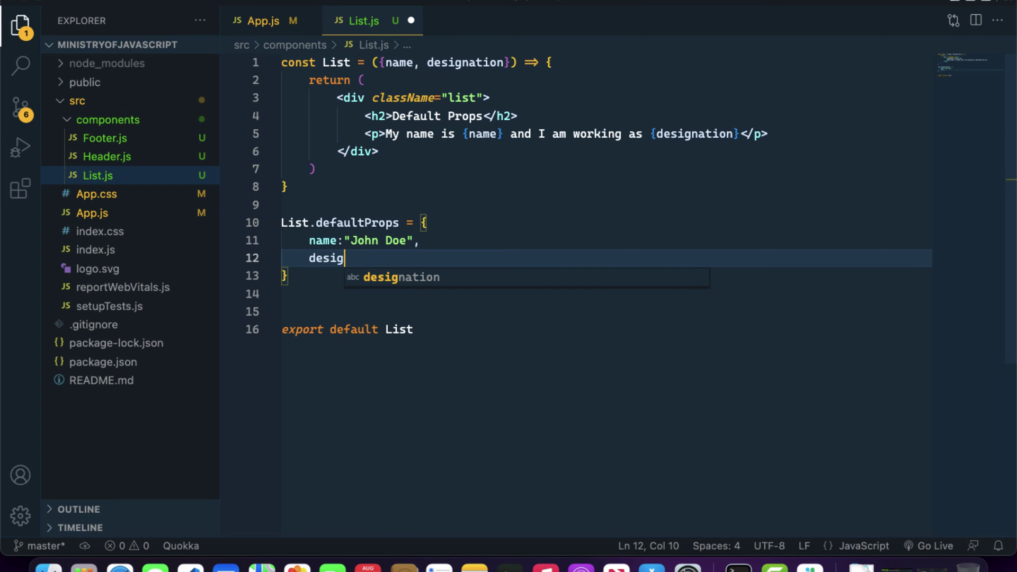
{"action": "type", "text": "nation: \""}
{"action": "type", "text": "JavaScr"}
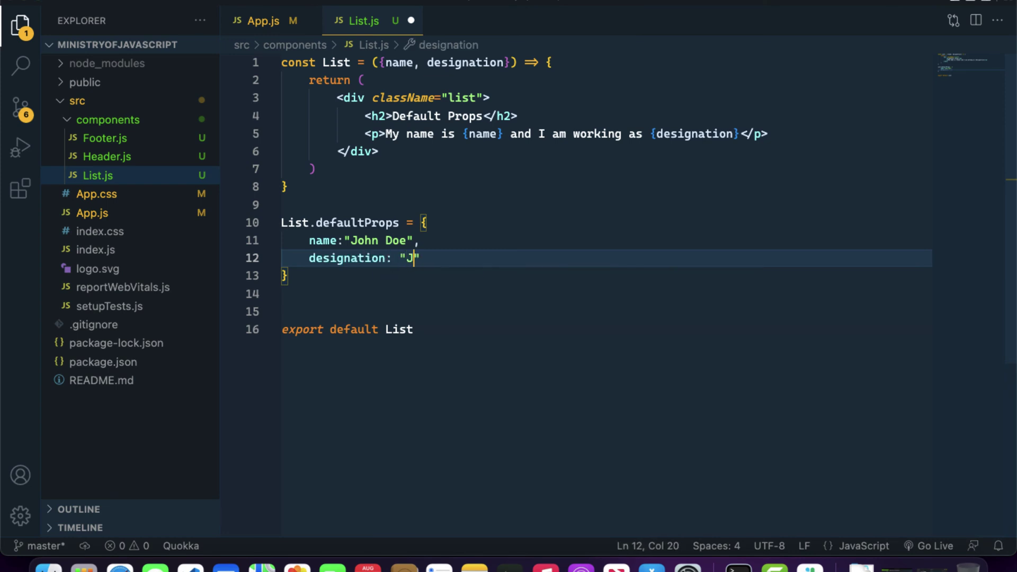
{"action": "type", "text": "ipt Engin"}
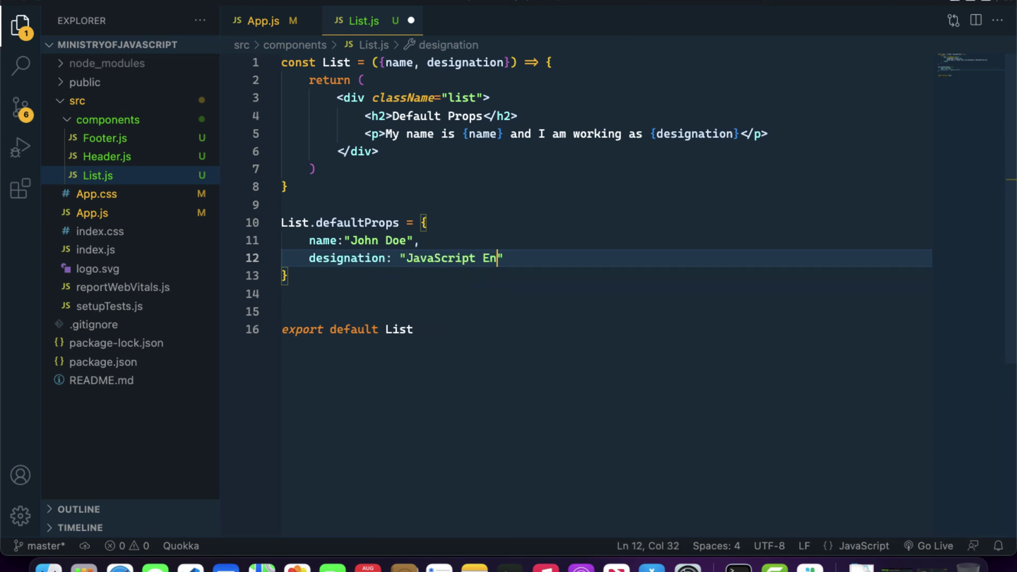
{"action": "type", "text": "eer"}
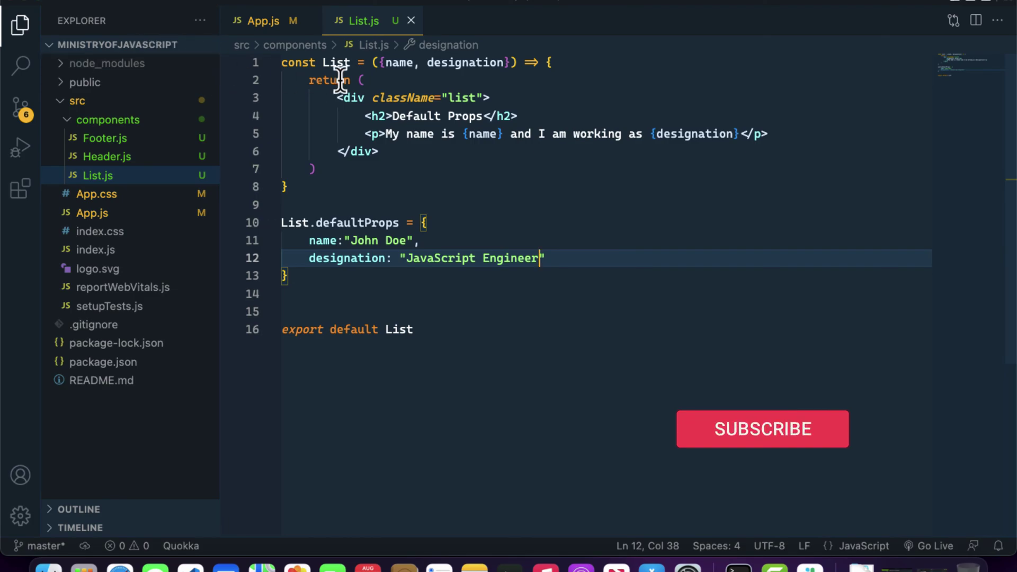
{"action": "key", "text": "super+Tab"}
{"action": "key", "text": "super+Tab"}
Step: Delete name="david" designation="Software Engineer" from List in App.js, save, and check the page
{"action": "left_click", "coordinate": [270, 20]}
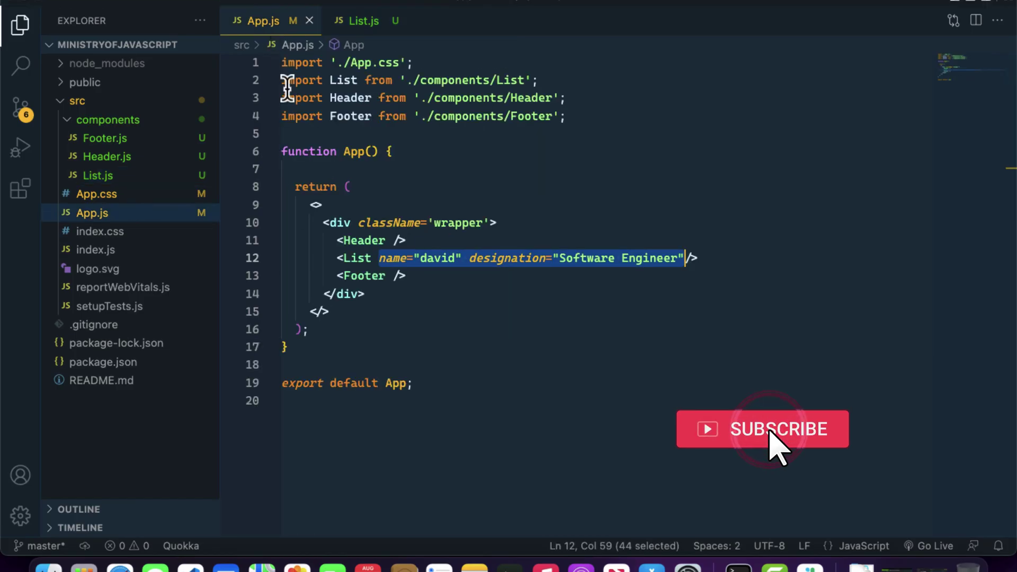
{"action": "left_click_drag", "start_coordinate": [380, 257], "coordinate": [680, 258]}
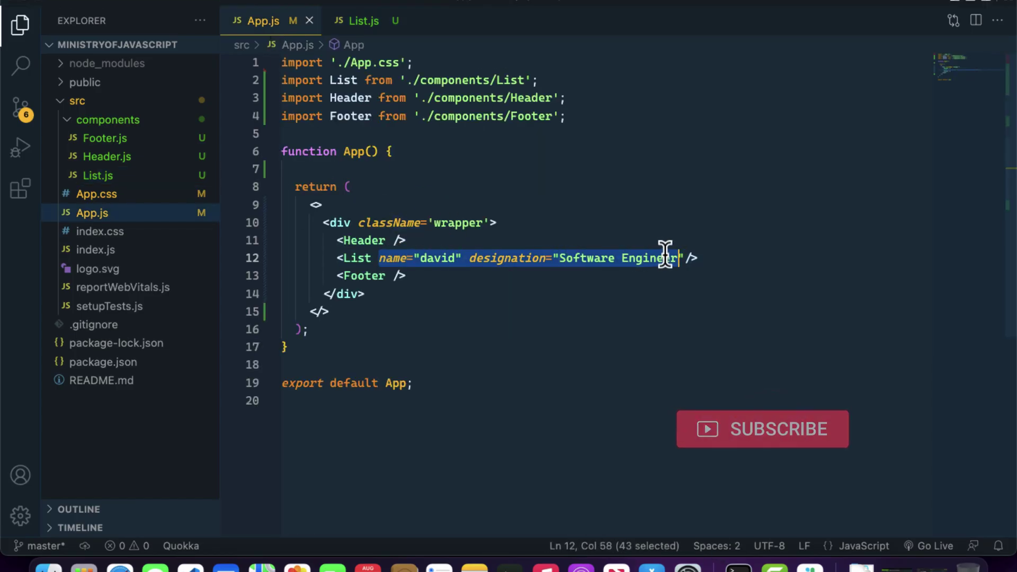
{"action": "key", "text": "BackSpace"}
{"action": "key", "text": "BackSpace"}
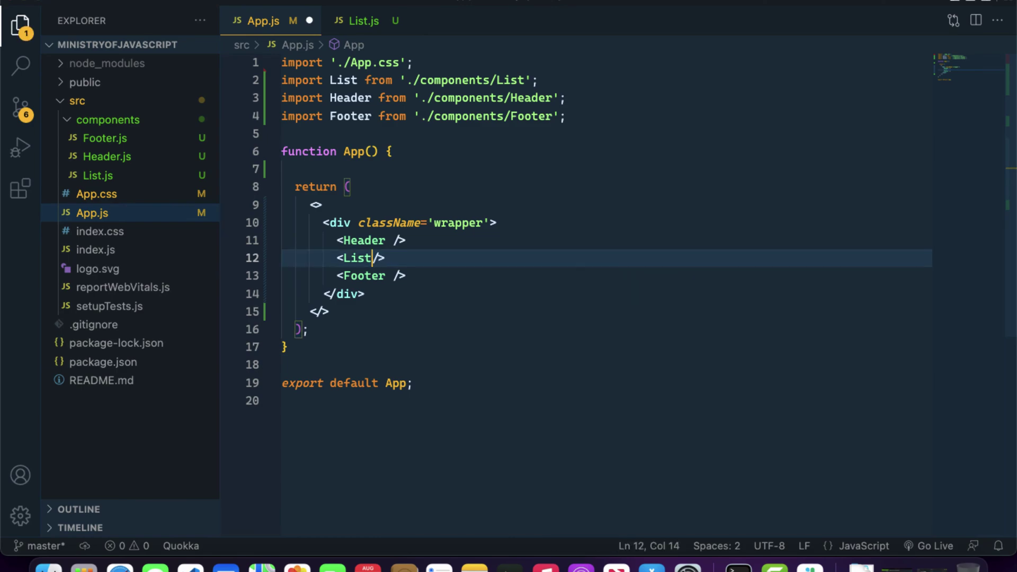
{"action": "key", "text": "super+s"}
{"action": "key", "text": "super+Tab"}
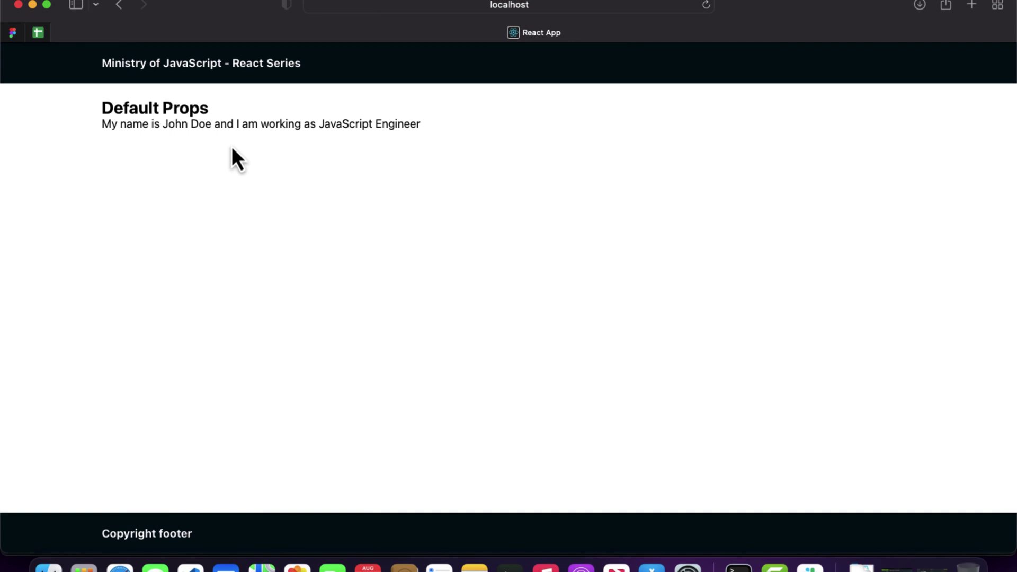
{"action": "key", "text": "super+Tab"}
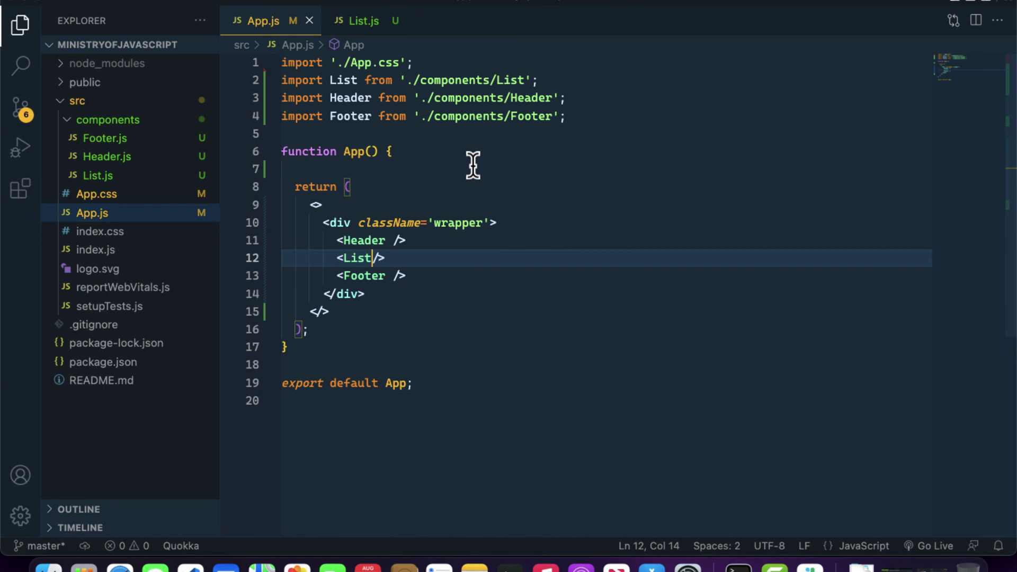
Step: Undo twice in App.js, then select the John Doe and JavaScript Engineer defaults in List.js
{"action": "key", "text": "super+z"}
{"action": "key", "text": "super+z"}
{"action": "left_click", "coordinate": [364, 21]}
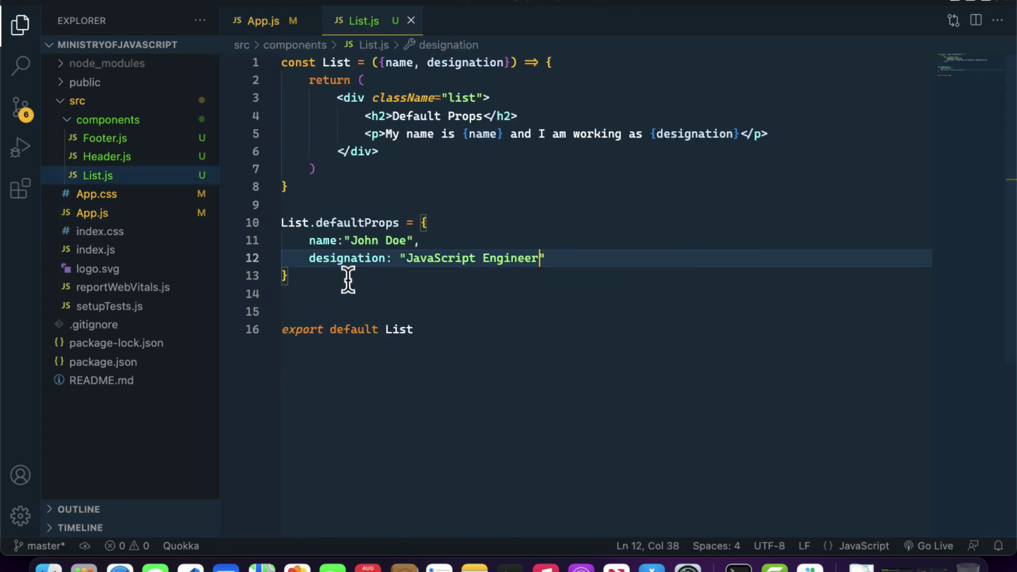
{"action": "left_click_drag", "start_coordinate": [309, 240], "coordinate": [550, 258]}
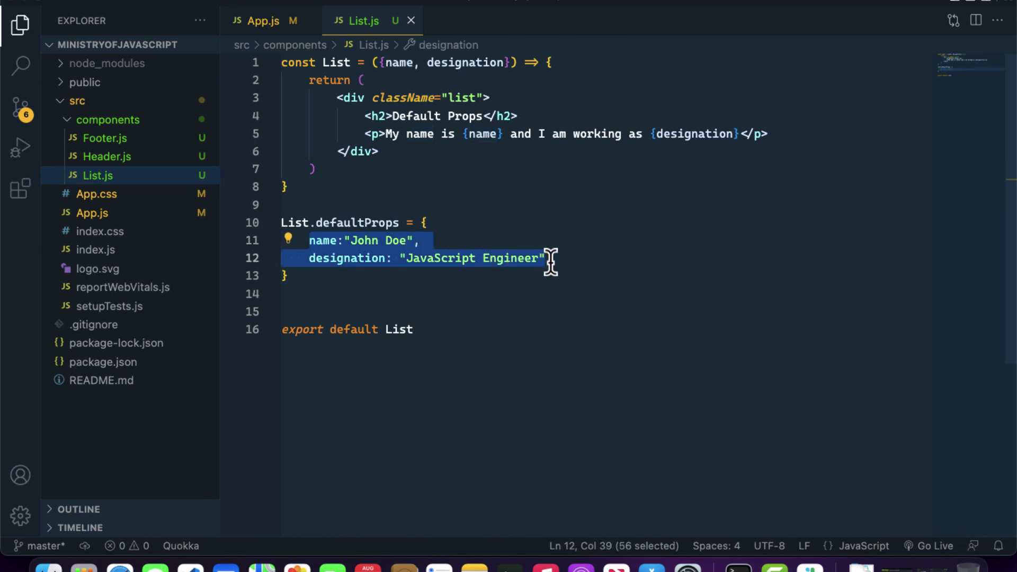